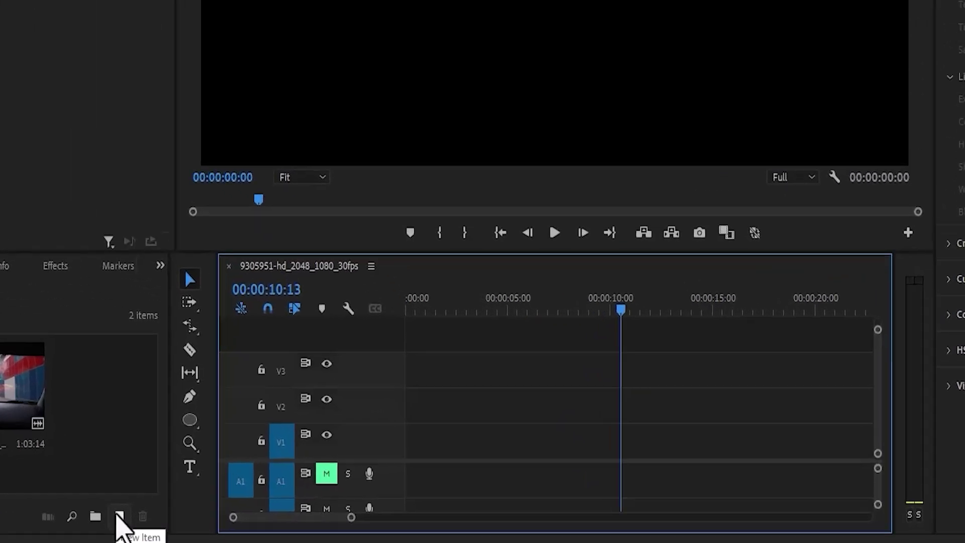
Create a new black Color Matte with default video settings and the default name
left_click(120, 519)
left_click(150, 457)
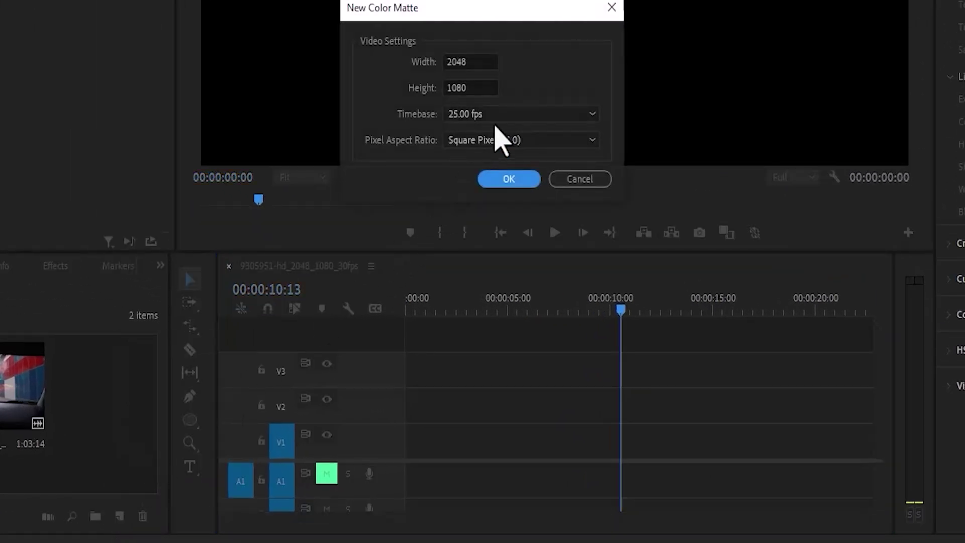
left_click(506, 181)
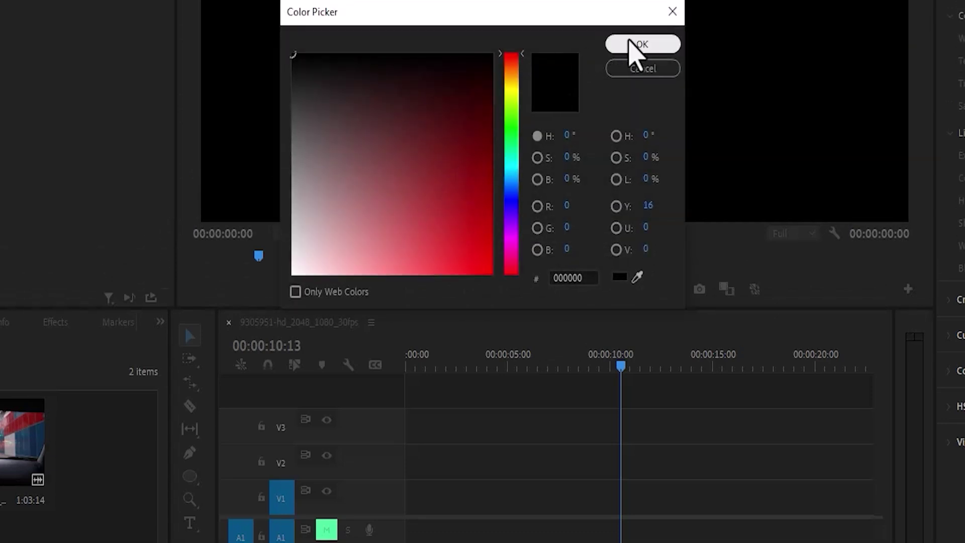
left_click(634, 44)
left_click(452, 195)
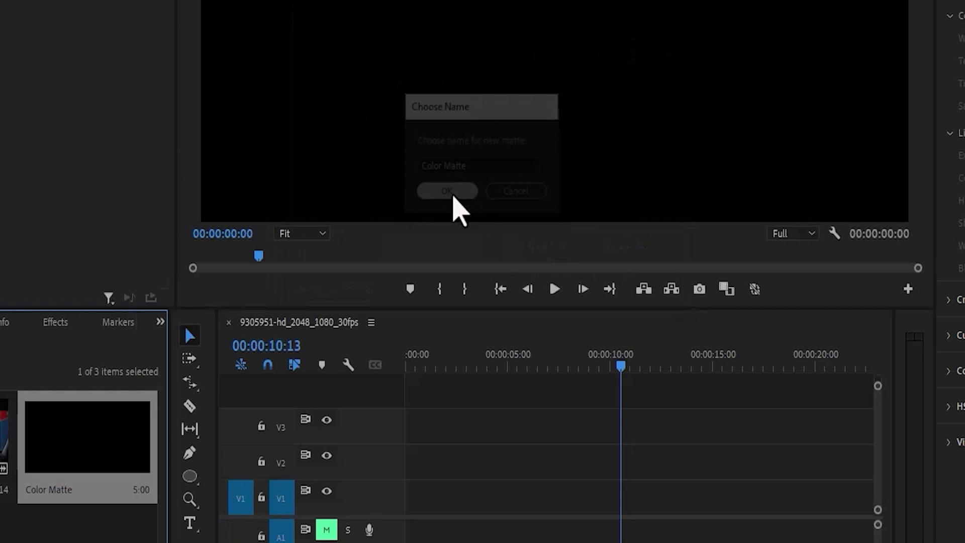
Place the Color Matte on track V1, extend it to 13:03, and select it
left_click_drag(75, 470, 379, 503)
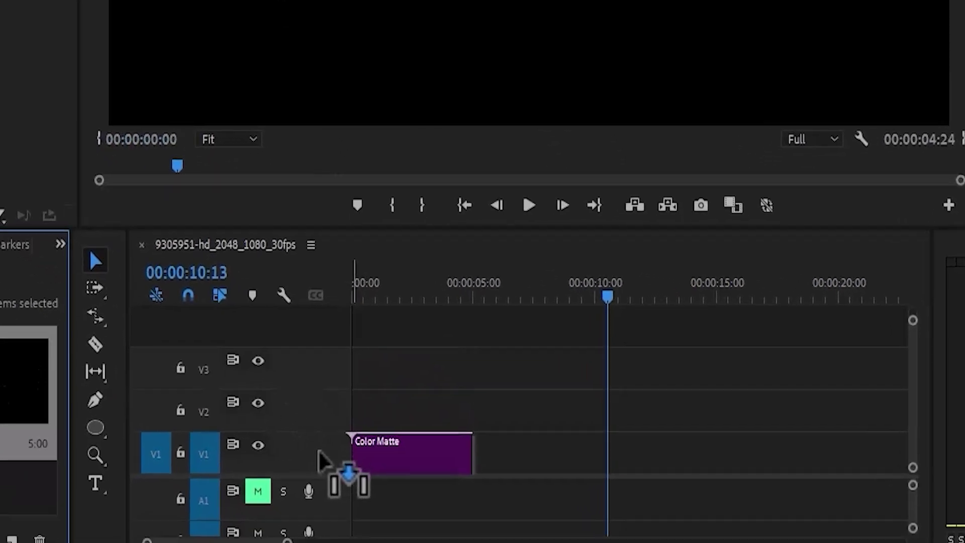
left_click_drag(451, 414, 668, 413)
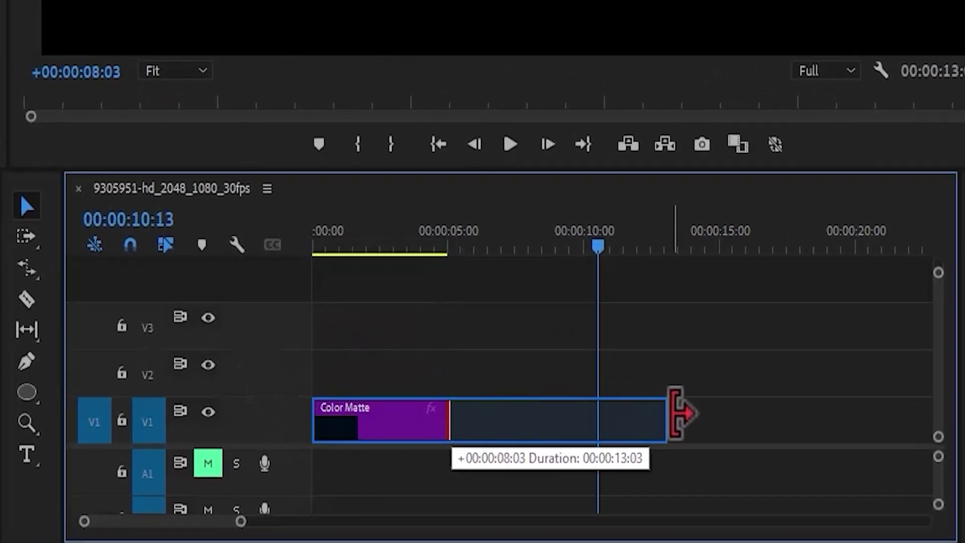
left_click(582, 433)
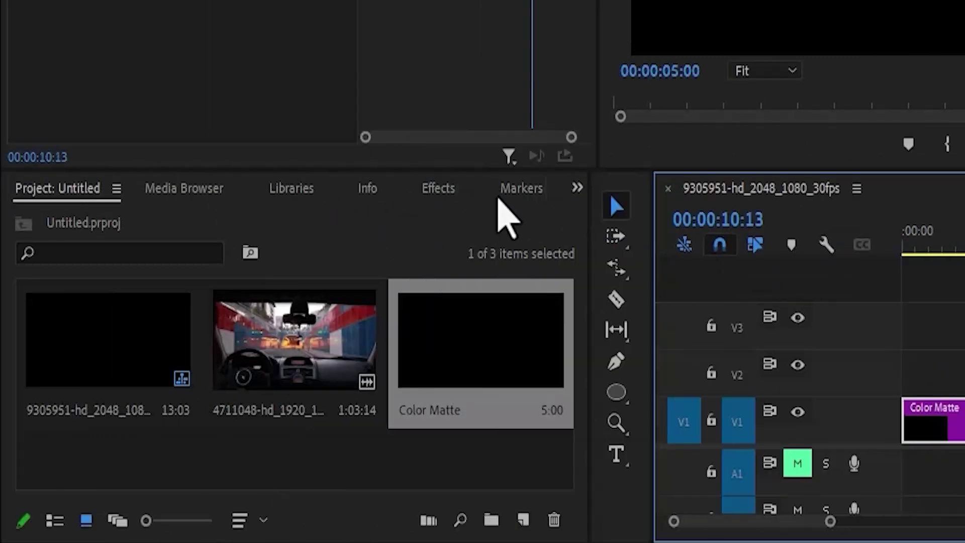
Search the Effects panel for Ramp and apply Generate > Ramp to the Color Matte clip
left_click(442, 190)
triple_click(199, 219)
type("RA")
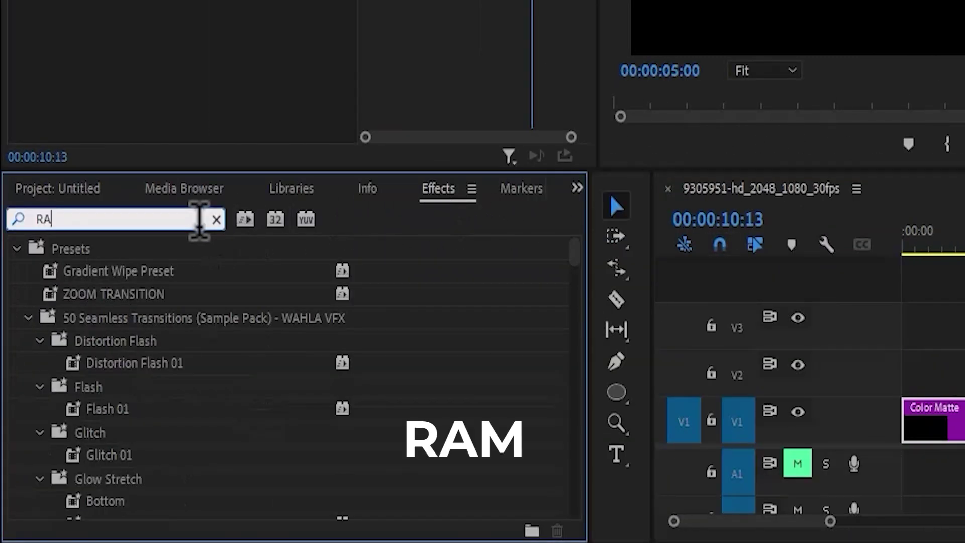
type("MP")
mouse_move(138, 386)
left_mouse_down()
mouse_move(499, 355)
mouse_move(447, 478)
left_mouse_up()
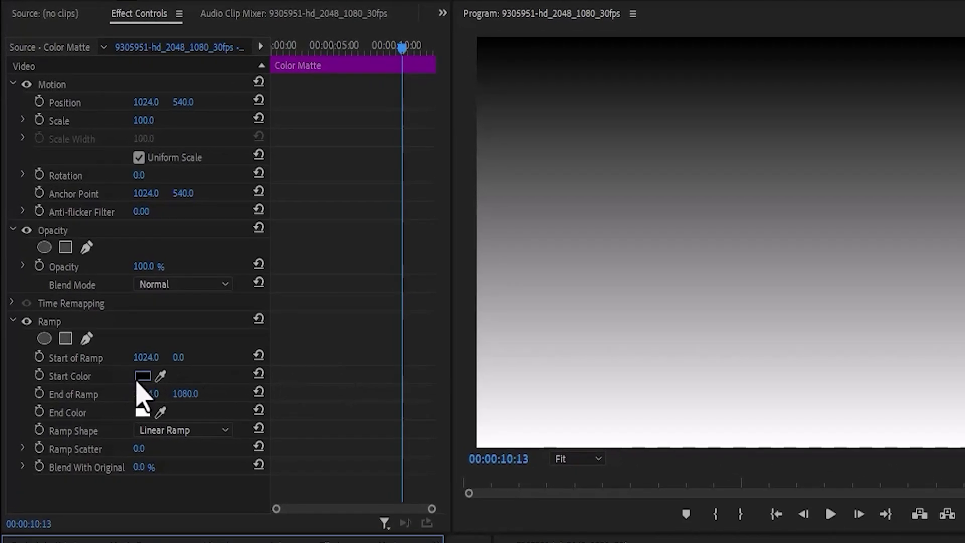
Set the Ramp's Start Color to bright green
left_click(142, 380)
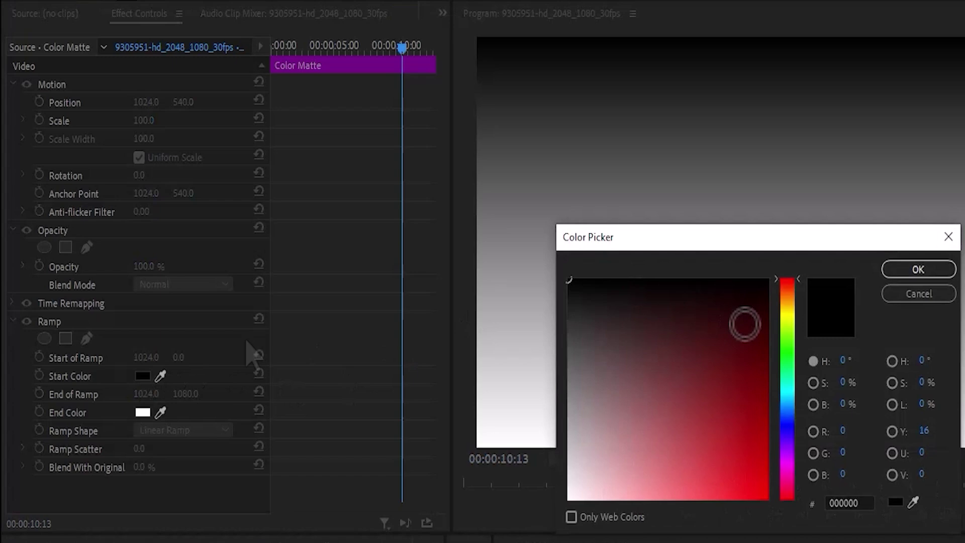
left_click(788, 355)
left_click(741, 445)
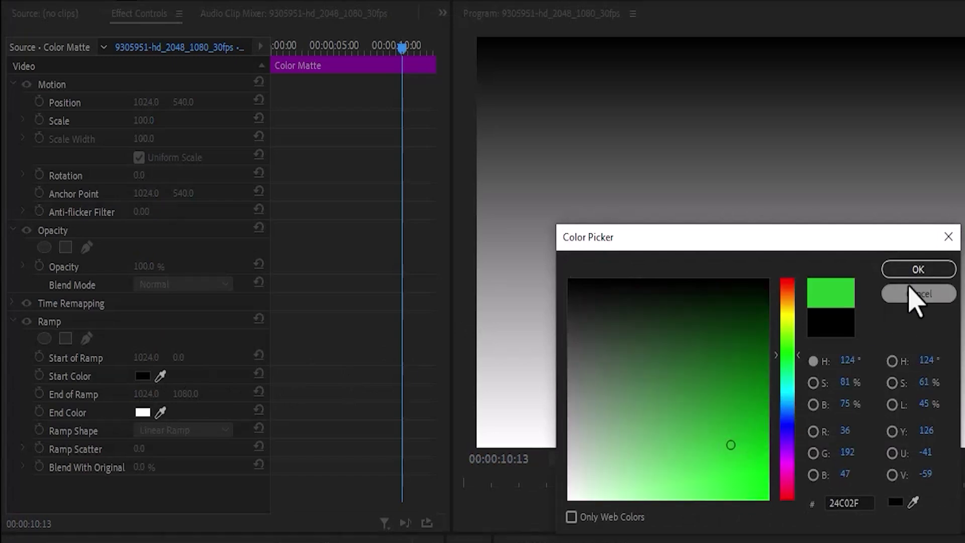
left_click(918, 269)
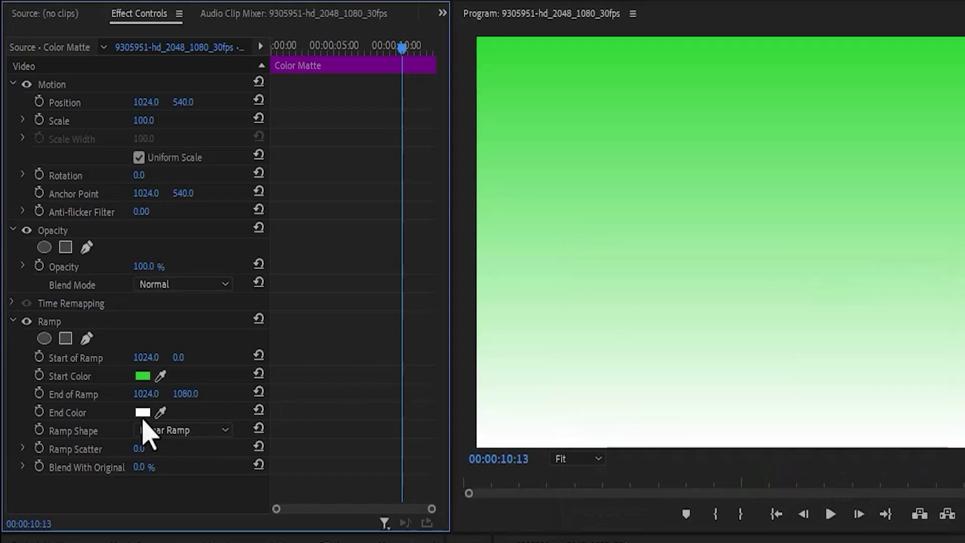
Set the Ramp's End Color to red
left_click(143, 414)
left_click(689, 483)
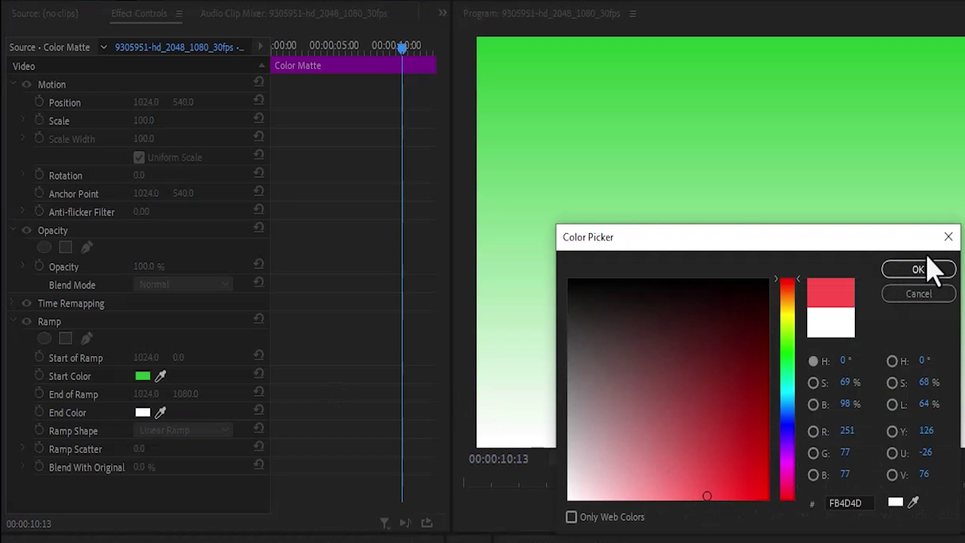
left_click(928, 269)
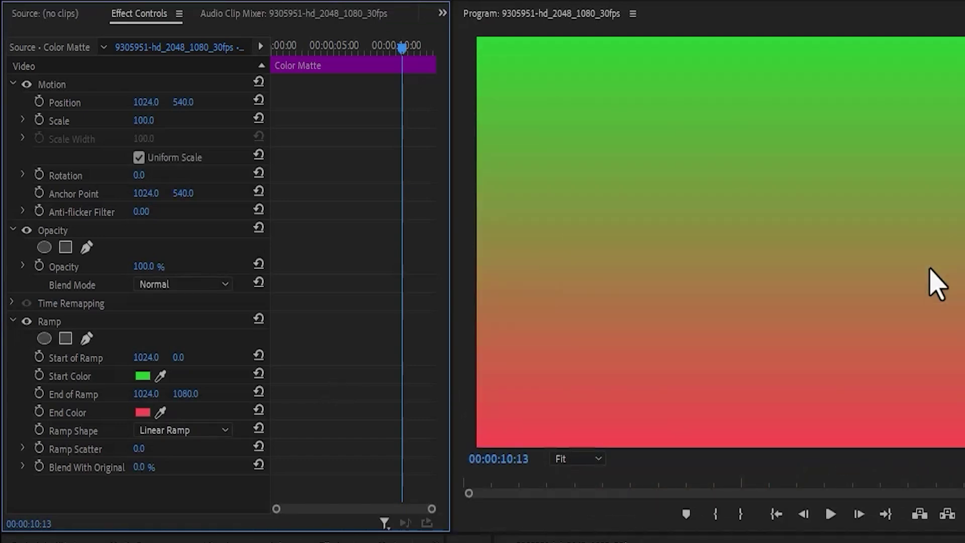
Drag the Start of Ramp handle to the upper right and End of Ramp to the lower left
left_click(182, 323)
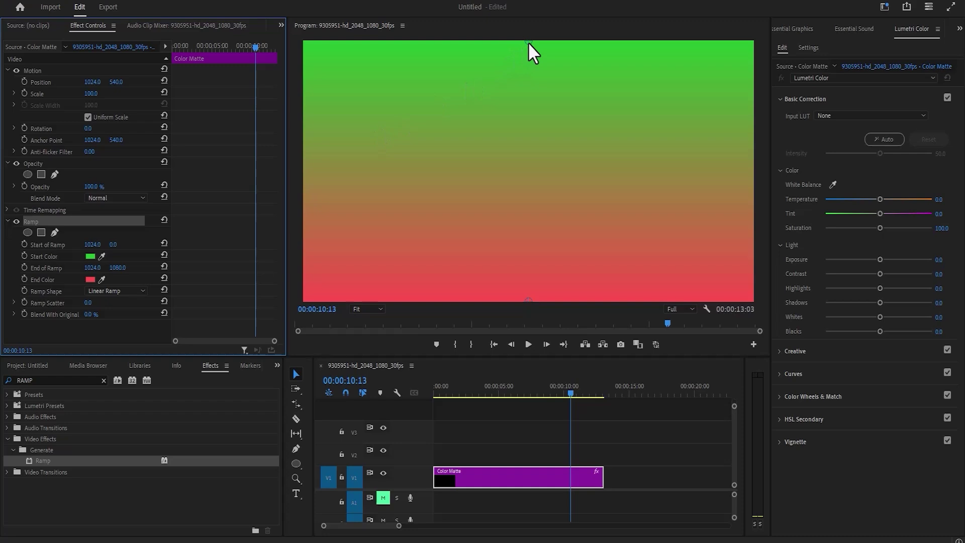
left_click_drag(529, 43, 597, 75)
left_click_drag(518, 298, 404, 259)
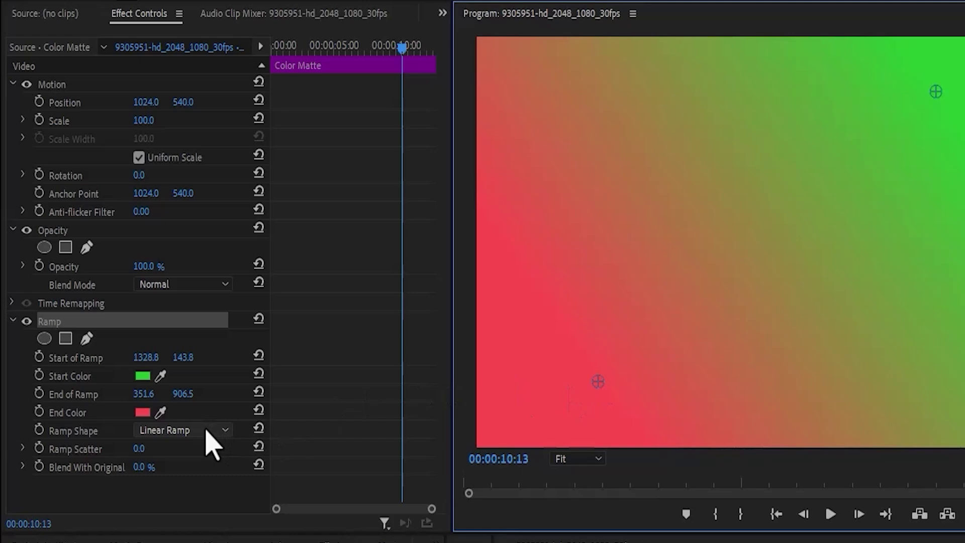
Change Ramp Shape to Radial Ramp, then deselect the Color Matte clip
left_click(211, 438)
left_click(181, 465)
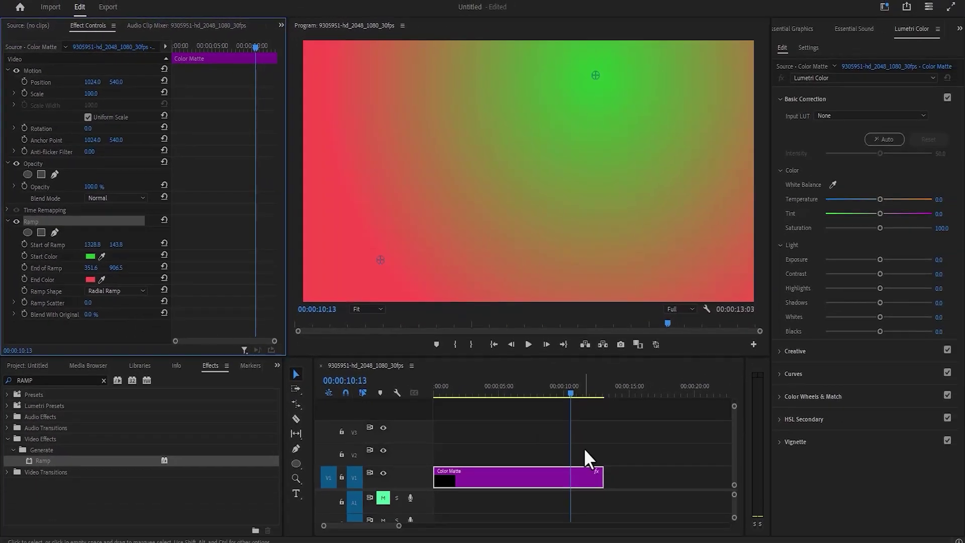
left_click(627, 481)
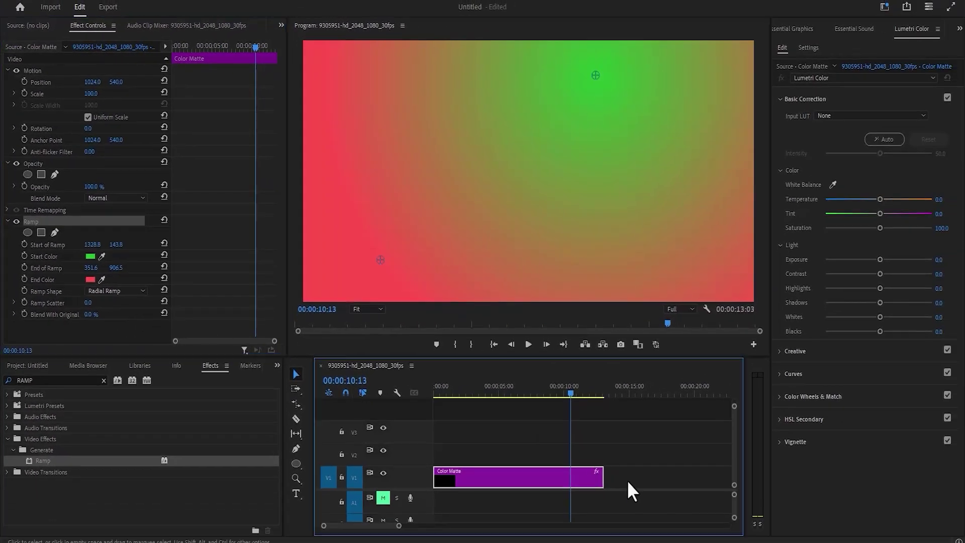